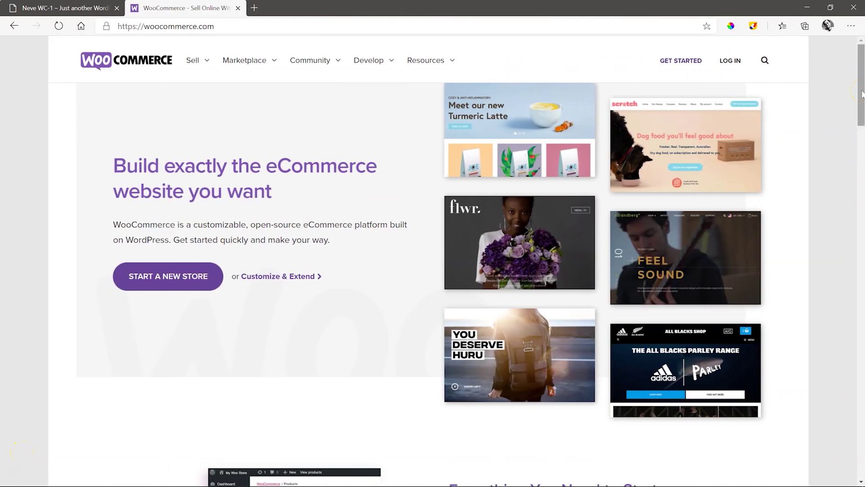
pyautogui.moveTo(862, 94); pyautogui.dragTo(862, 150)
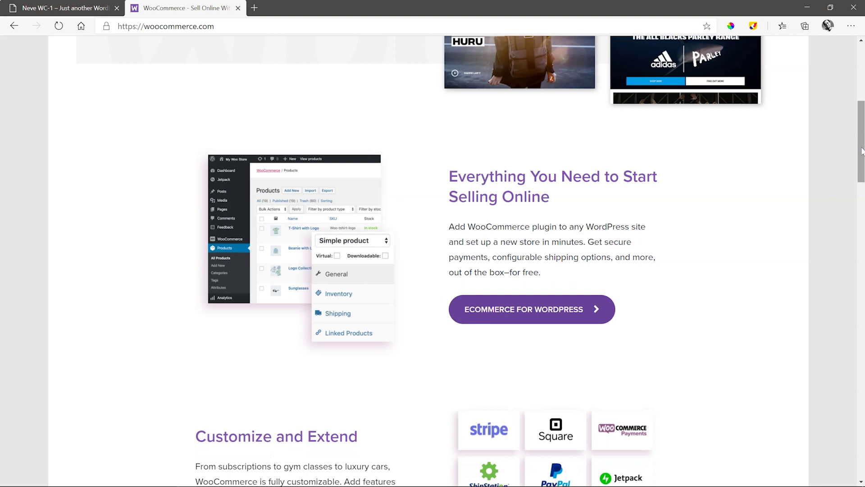
pyautogui.moveTo(863, 150); pyautogui.dragTo(863, 194)
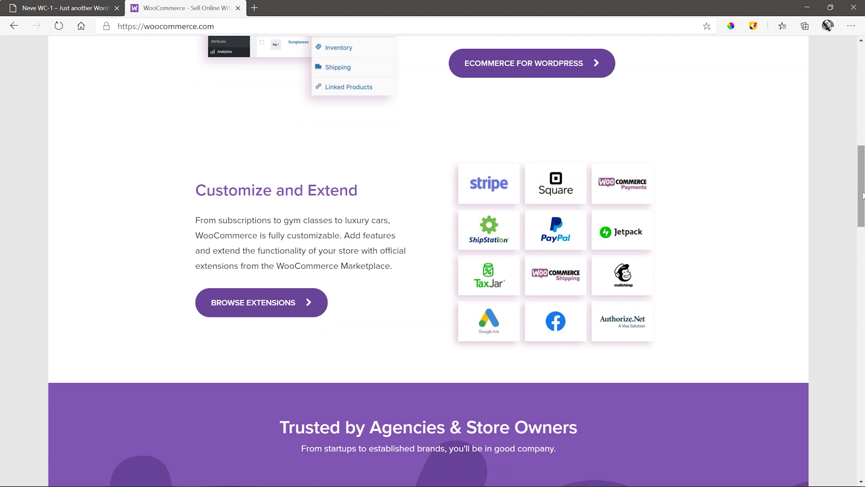
pyautogui.moveTo(863, 195); pyautogui.dragTo(862, 242)
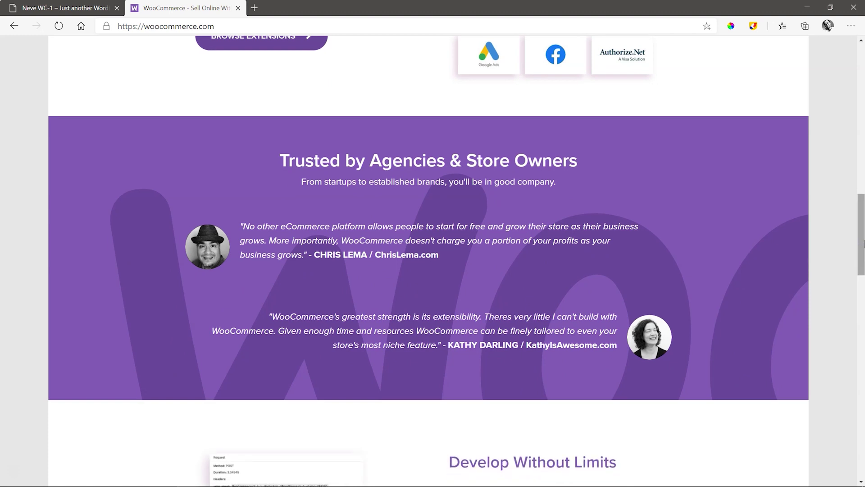
pyautogui.moveTo(863, 243); pyautogui.dragTo(863, 294)
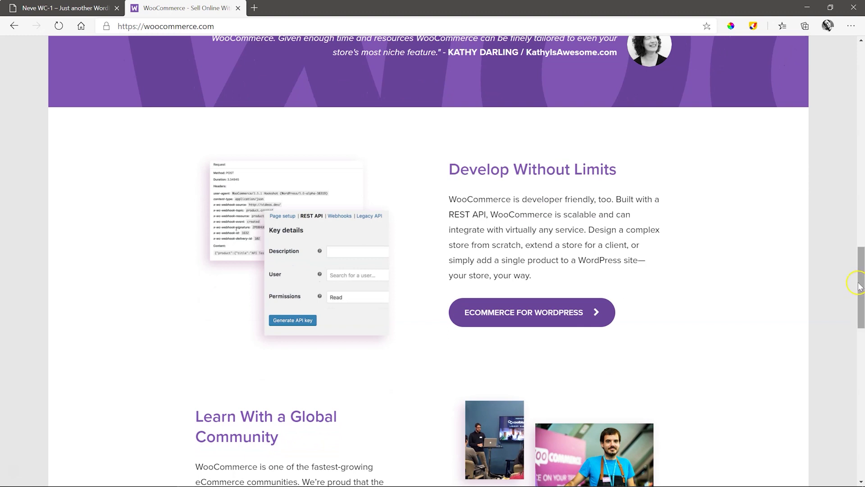
pyautogui.moveTo(861, 285); pyautogui.dragTo(863, 318)
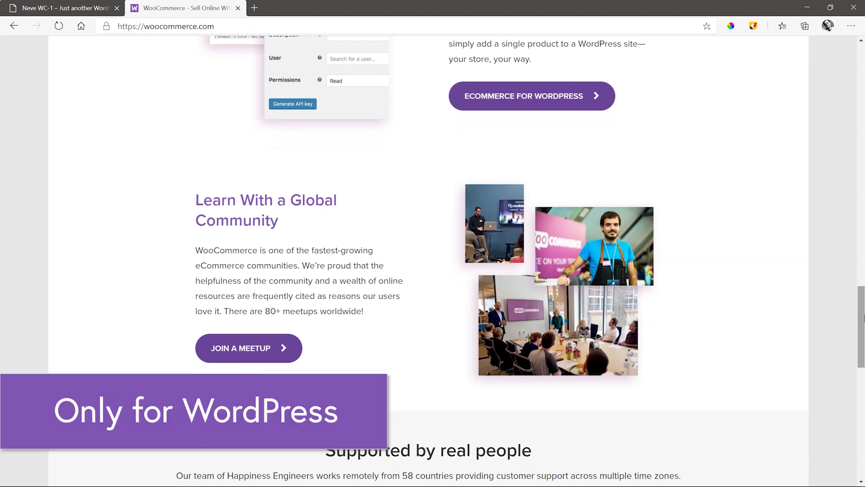
pyautogui.moveTo(862, 318); pyautogui.dragTo(863, 363)
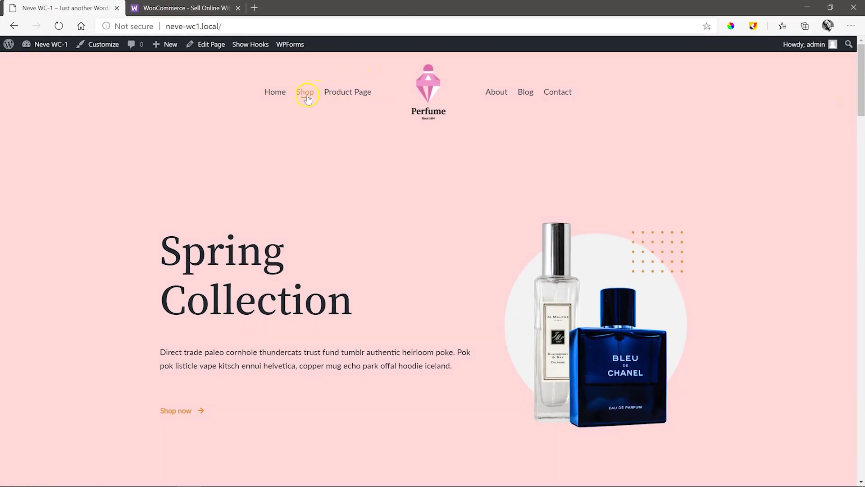
# Browse the Shop grid of ten perfumes and open the Chamel Paris product page
pyautogui.click(305, 96)
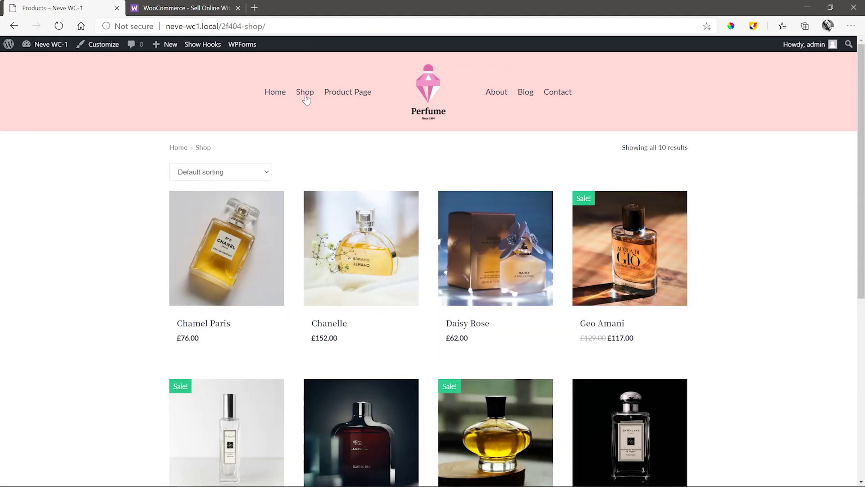
pyautogui.scroll(-3, 615, 215)
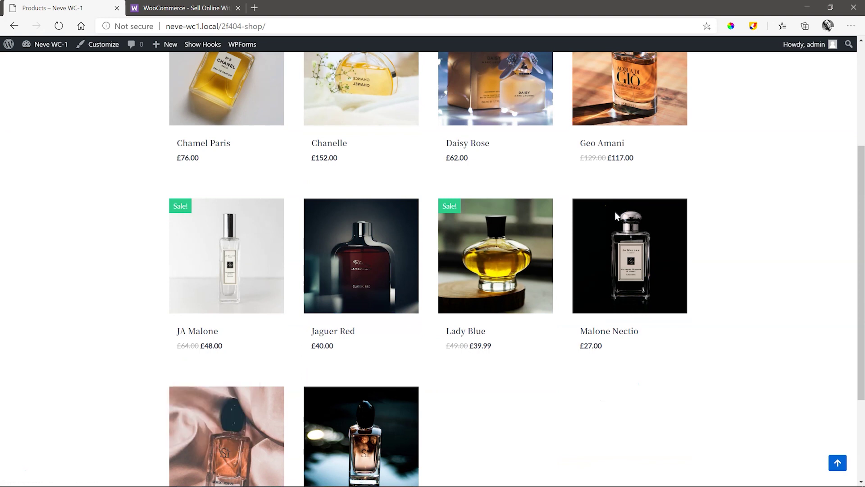
pyautogui.click(246, 86)
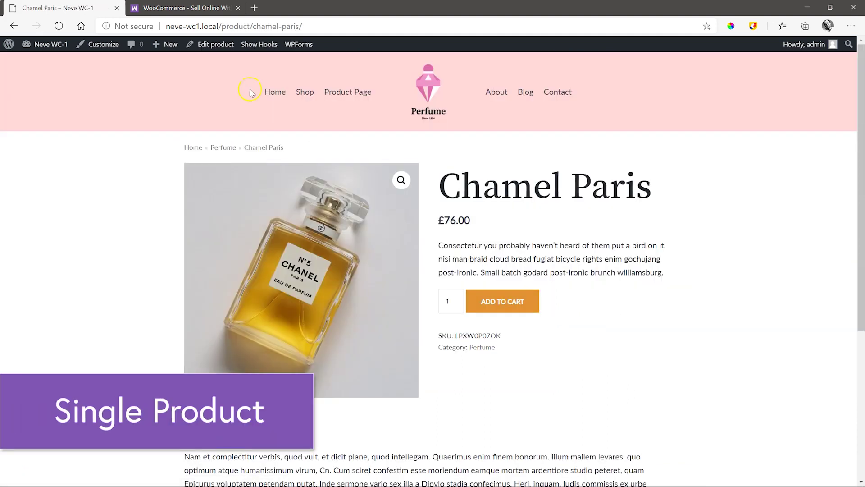
pyautogui.scroll(-2, 756, 201)
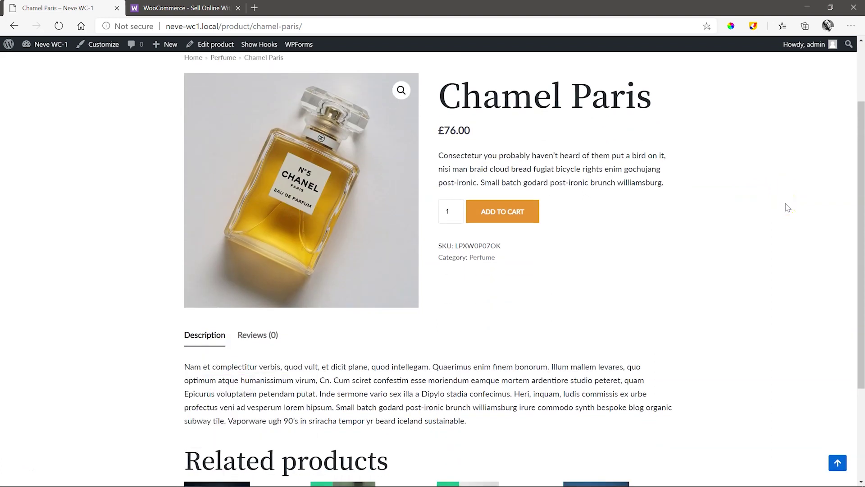
# Explore Chamel Paris's short description, Reviews and Description tabs, then open related Lady Blue
pyautogui.click(553, 100)
pyautogui.moveTo(669, 182)
pyautogui.mouseDown()
pyautogui.moveTo(449, 165)
pyautogui.moveTo(440, 154)
pyautogui.mouseUp()
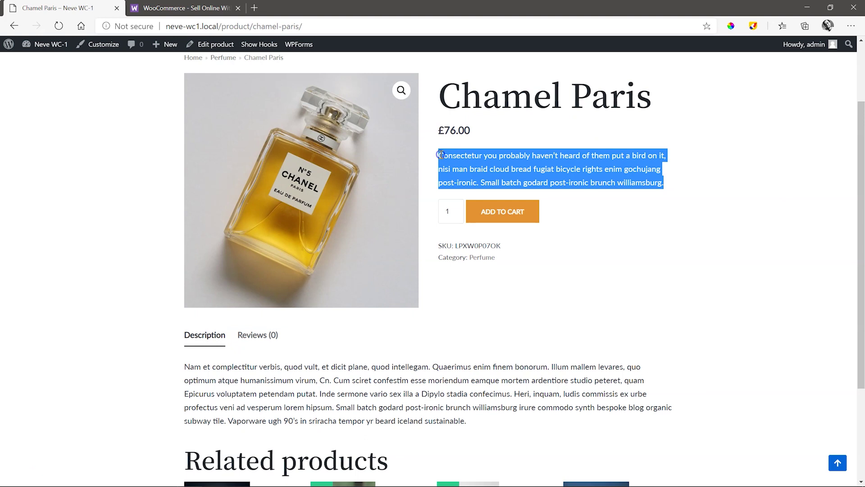
pyautogui.click(578, 233)
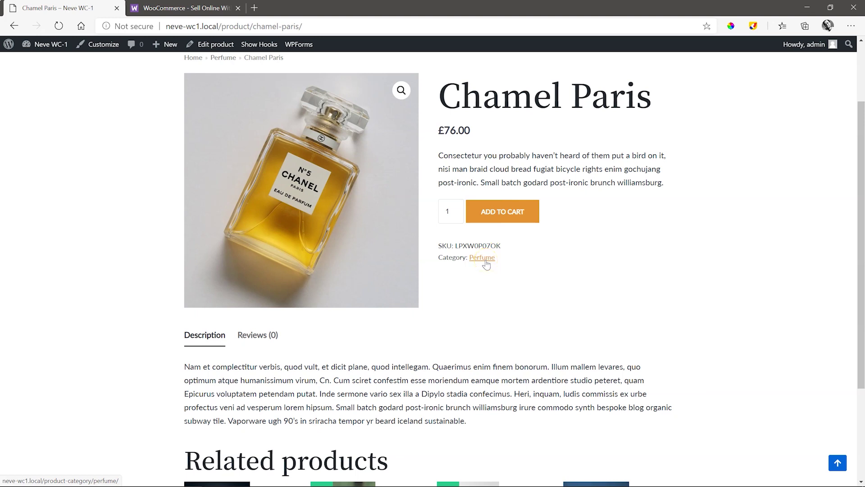
pyautogui.scroll(-2, 864, 241)
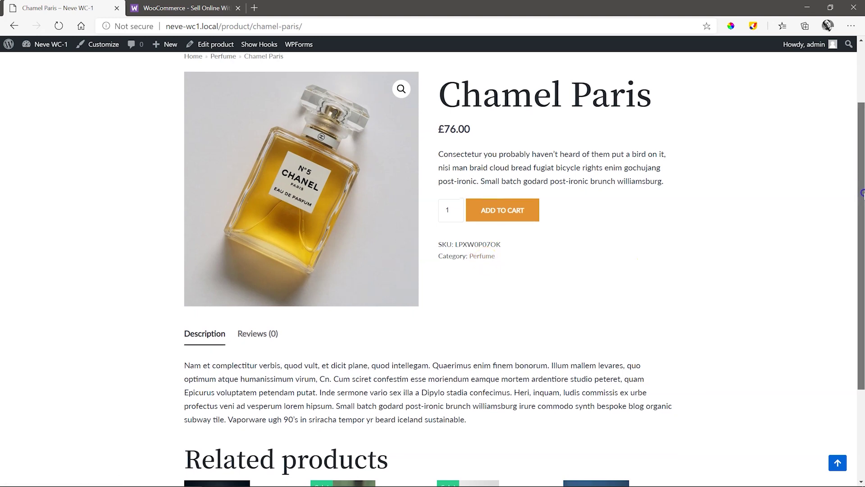
pyautogui.scroll(-1, 864, 242)
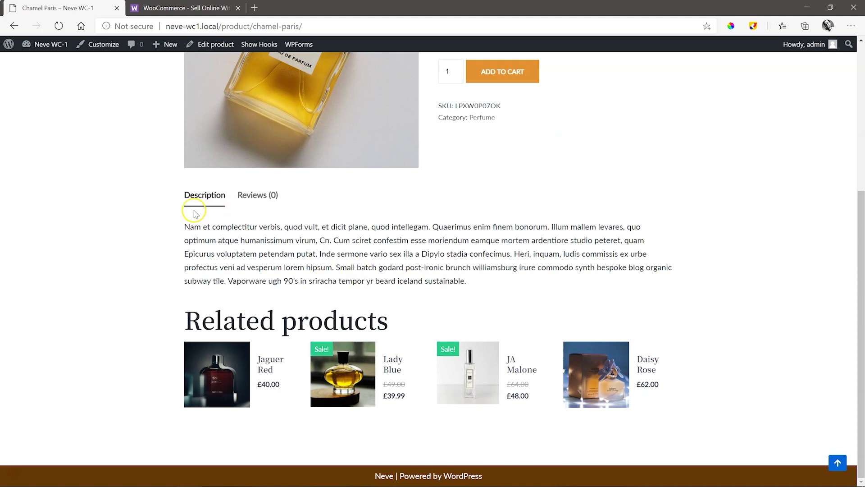
pyautogui.click(249, 198)
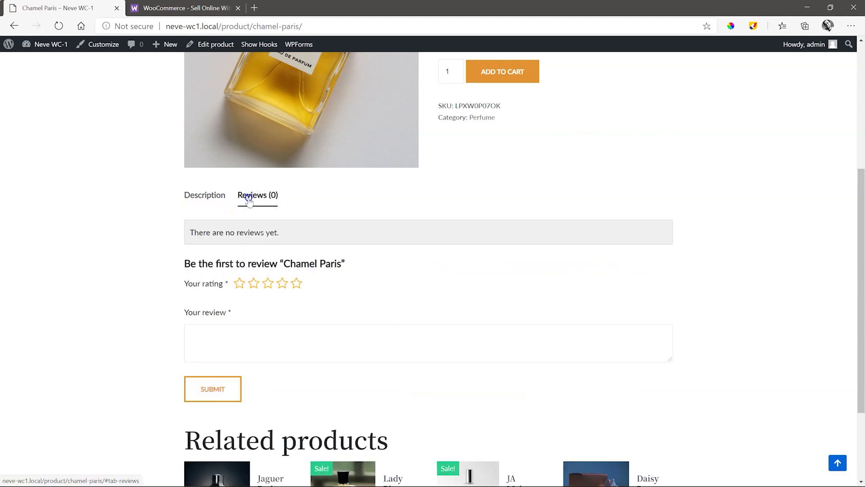
pyautogui.click(207, 196)
pyautogui.click(357, 368)
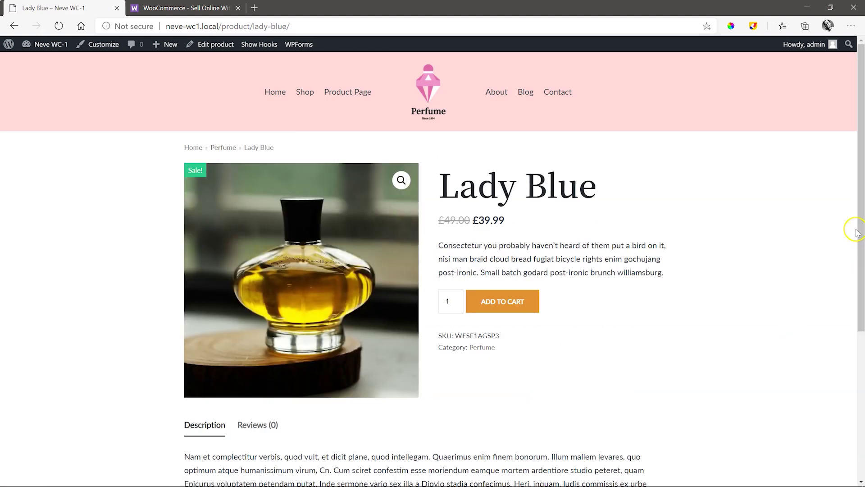
pyautogui.moveTo(861, 228); pyautogui.dragTo(863, 265)
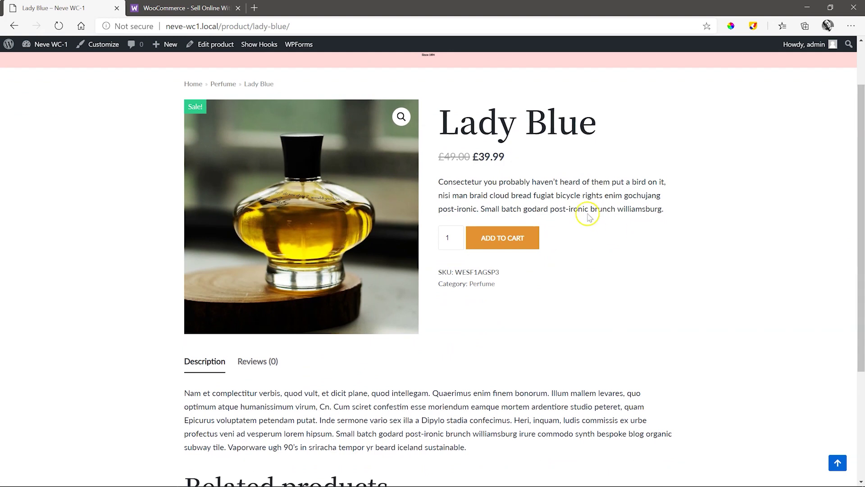
# Add Lady Blue to the cart and view the cart totalling £76.99 with Sisi Vetiver
pyautogui.click(508, 240)
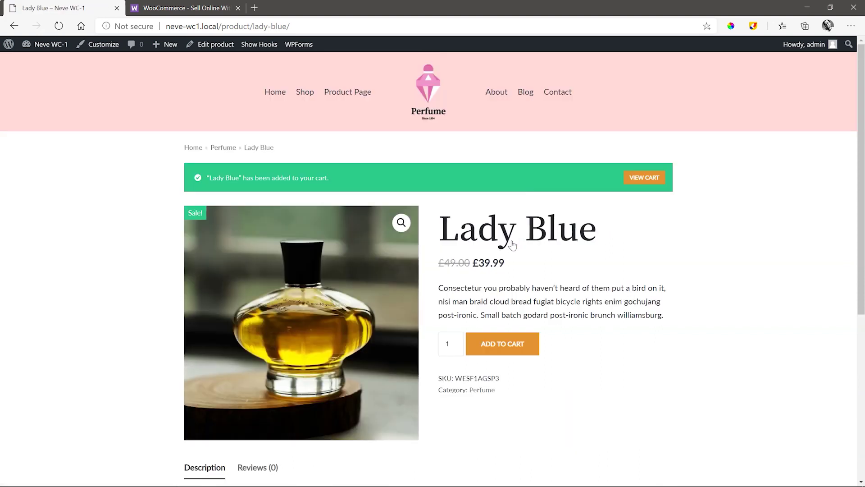
pyautogui.click(644, 181)
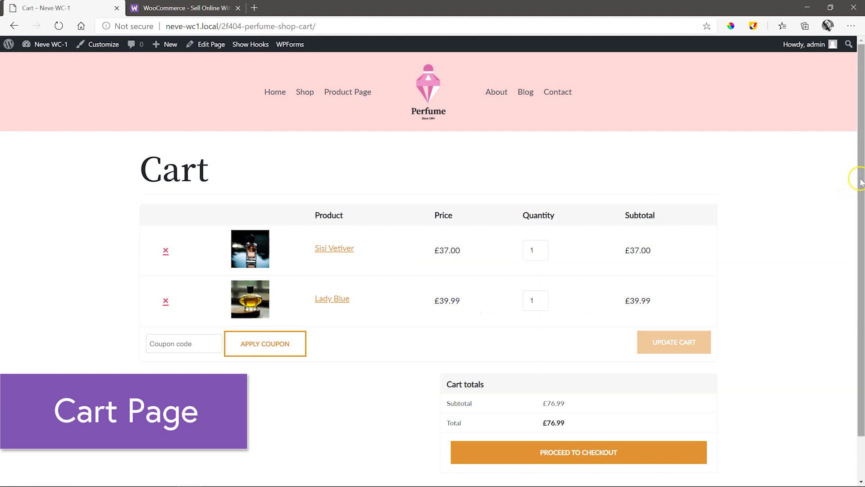
pyautogui.moveTo(855, 180); pyautogui.dragTo(863, 215)
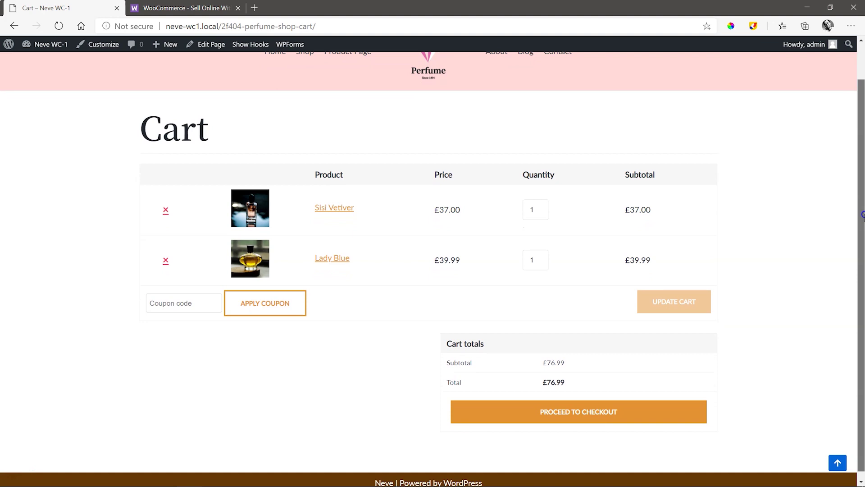
# Proceed from the cart to checkout, showing billing fields and the £76.99 summary
pyautogui.click(580, 412)
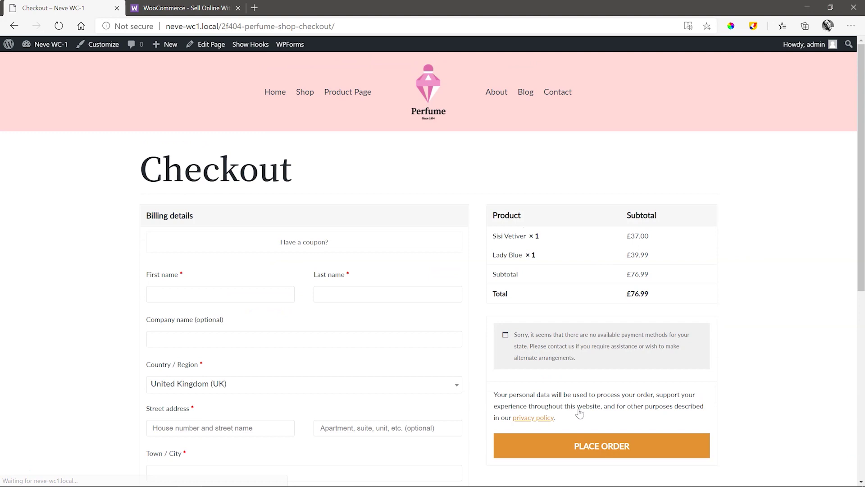
pyautogui.moveTo(857, 186); pyautogui.dragTo(862, 232)
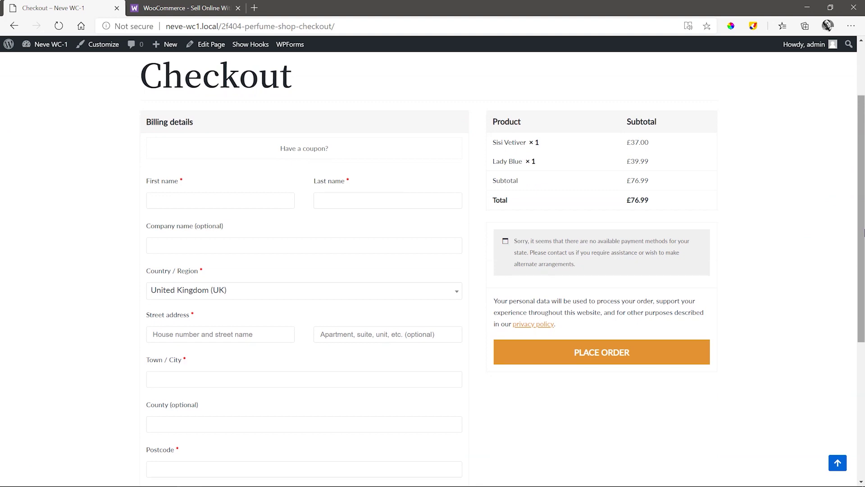
pyautogui.moveTo(862, 187); pyautogui.dragTo(863, 128)
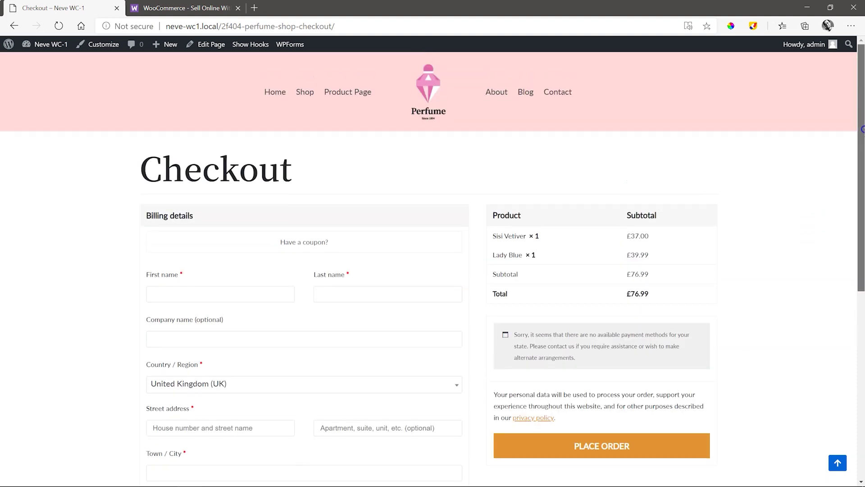
# Visit the featured Product Page, then return to the Shop listing all 10 perfumes
pyautogui.click(334, 91)
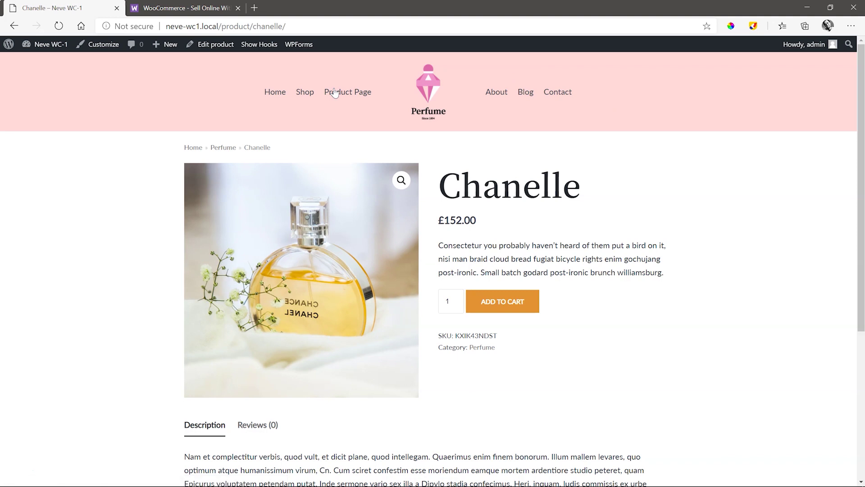
pyautogui.click(302, 95)
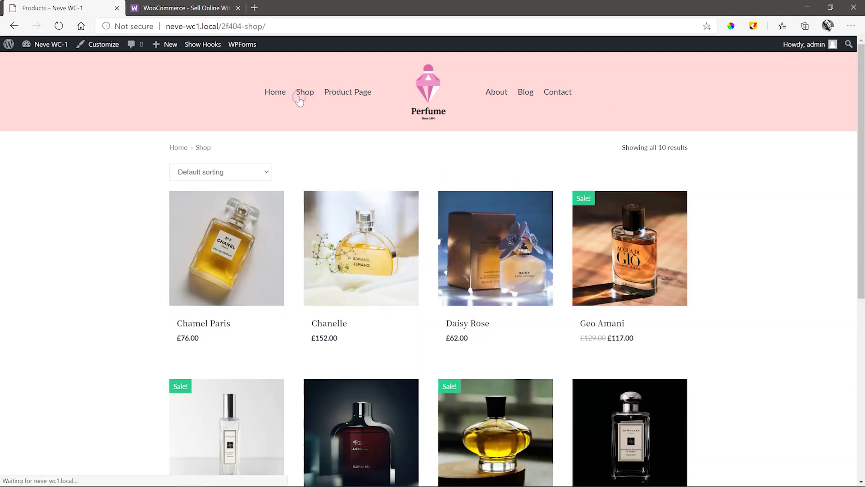
pyautogui.scroll(-3, 737, 159)
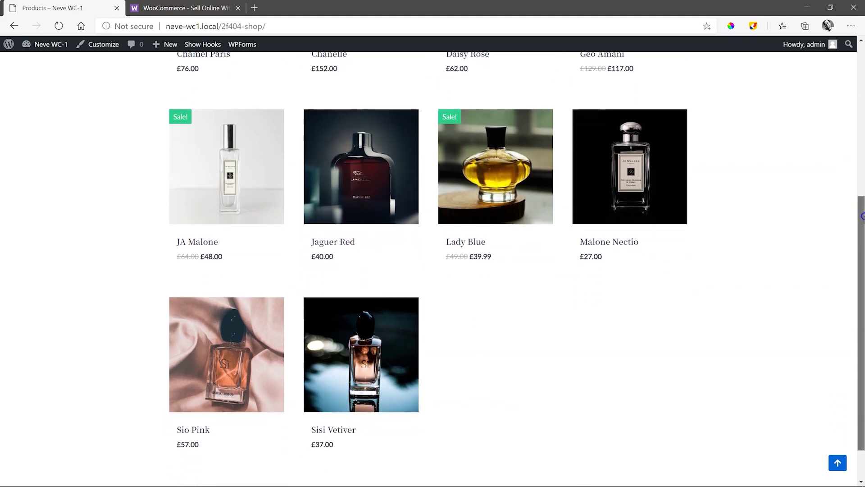
pyautogui.moveTo(861, 163); pyautogui.dragTo(861, 216)
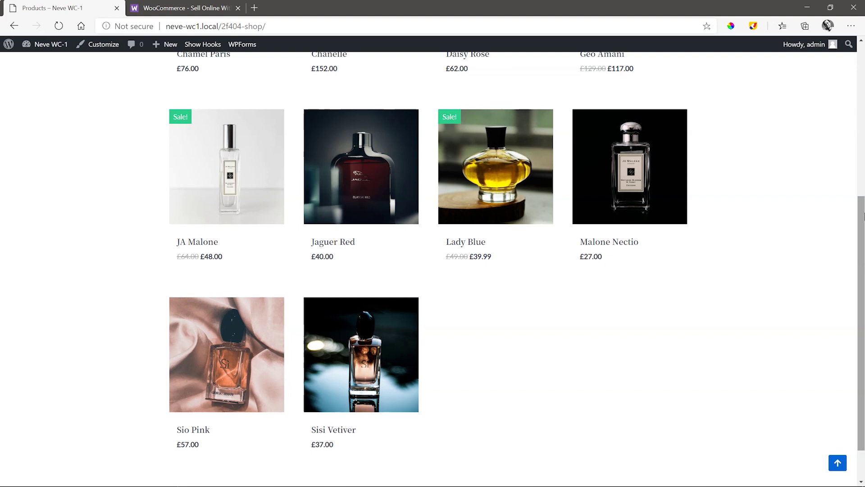
pyautogui.scroll(5, 854, 196)
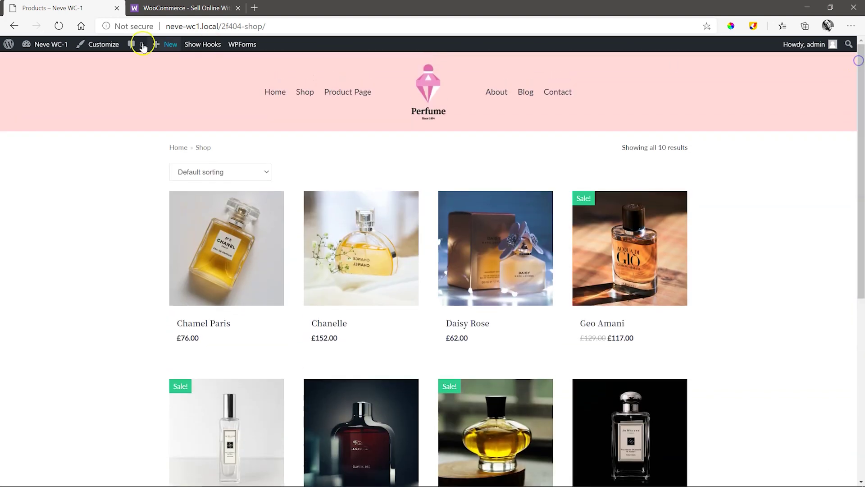
# From the admin dashboard, view WooCommerce Payments settings and go to All Products
pyautogui.moveTo(48, 44)
pyautogui.click(40, 45)
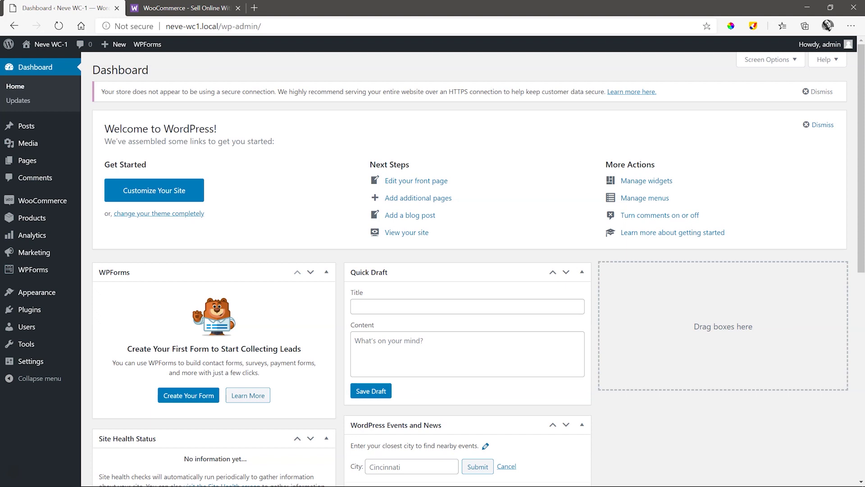
pyautogui.moveTo(43, 200)
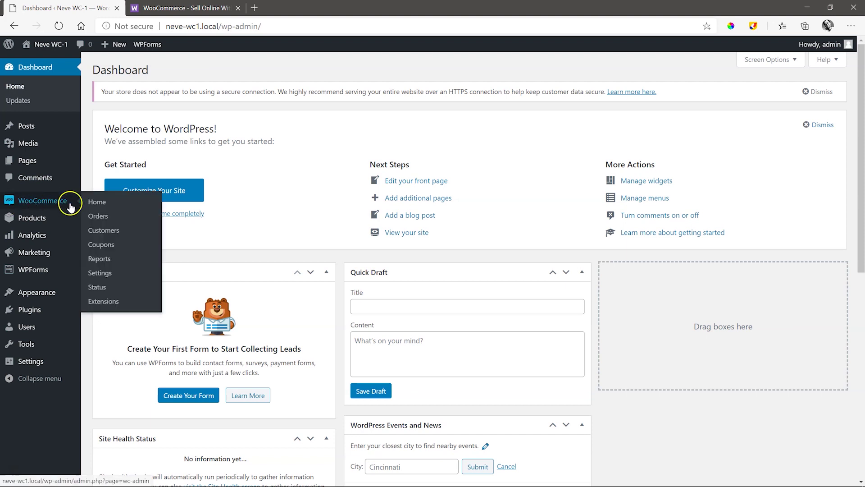
pyautogui.click(100, 281)
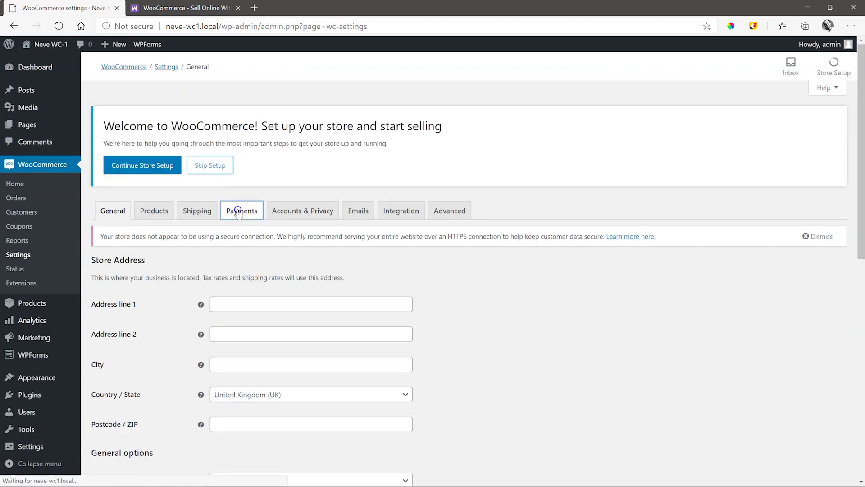
pyautogui.click(238, 212)
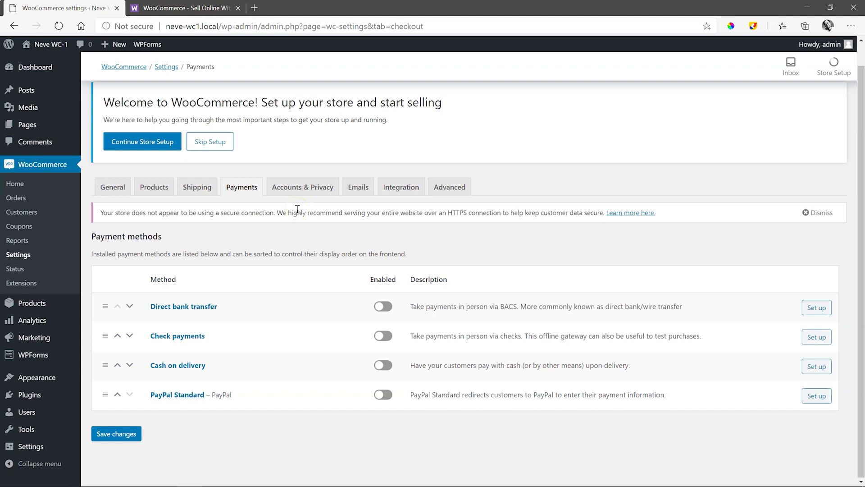
pyautogui.moveTo(32, 303)
pyautogui.click(94, 304)
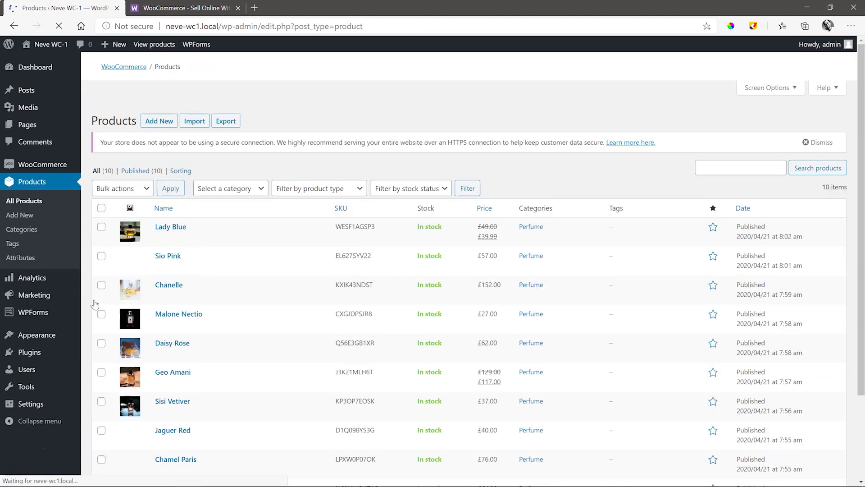
pyautogui.moveTo(863, 247); pyautogui.dragTo(863, 363)
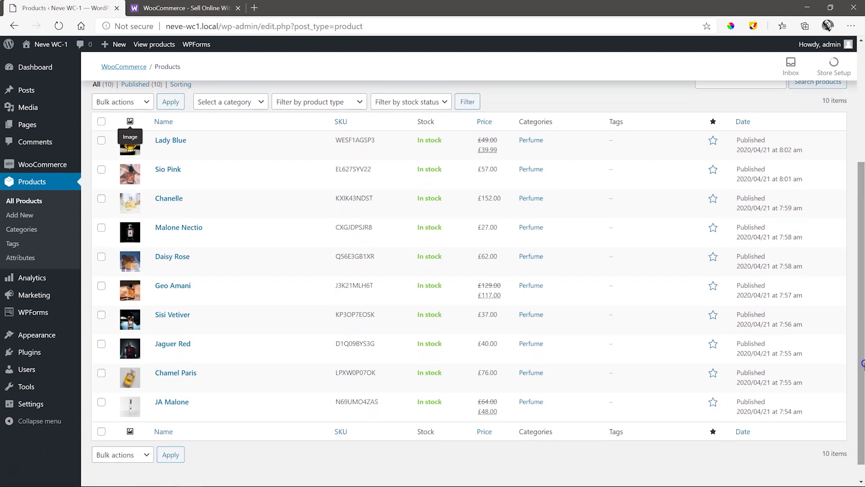